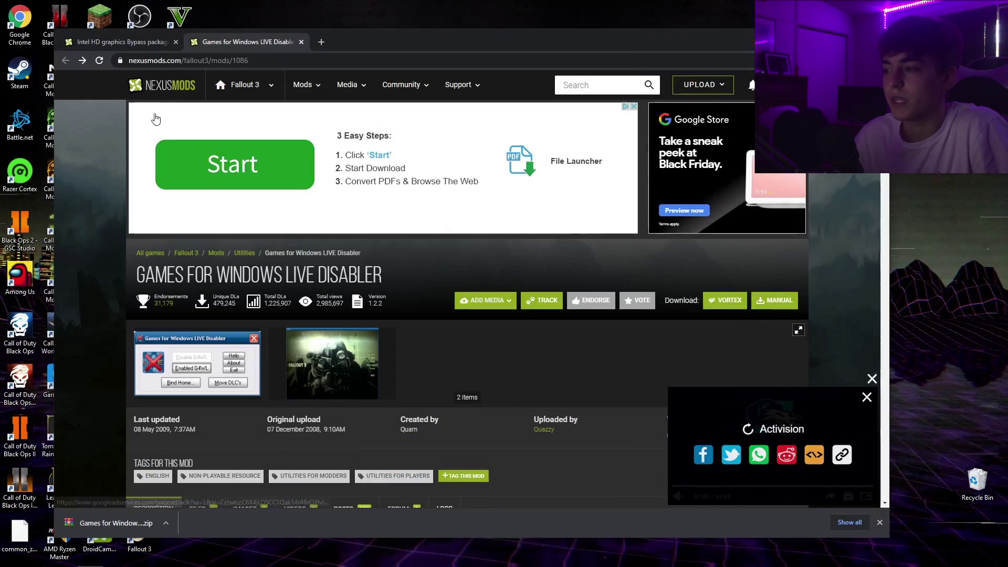
Compare the Intel HD Graphics Bypass package and Games for Windows LIVE Disabler download pages.
left_click(120, 42)
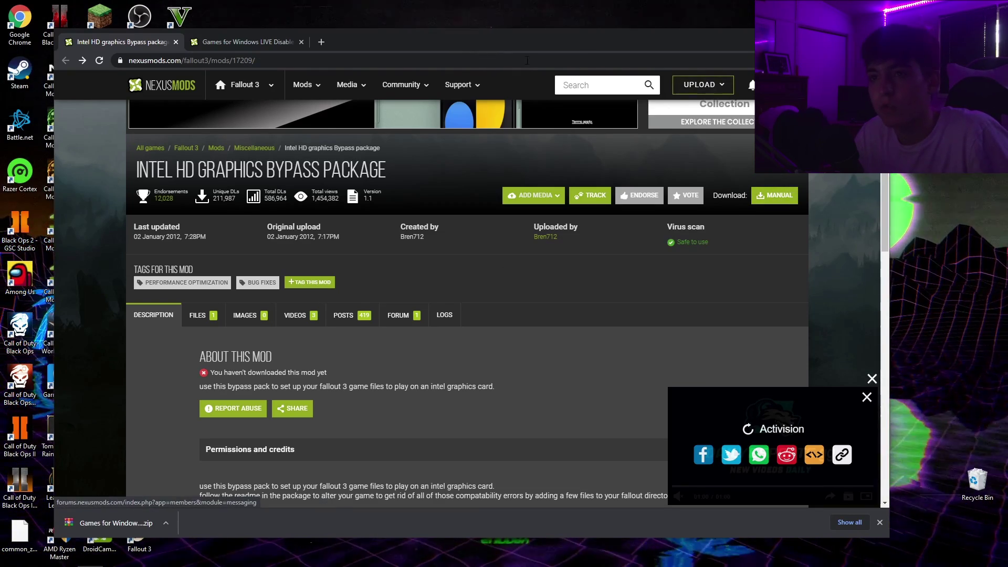
left_click(260, 41)
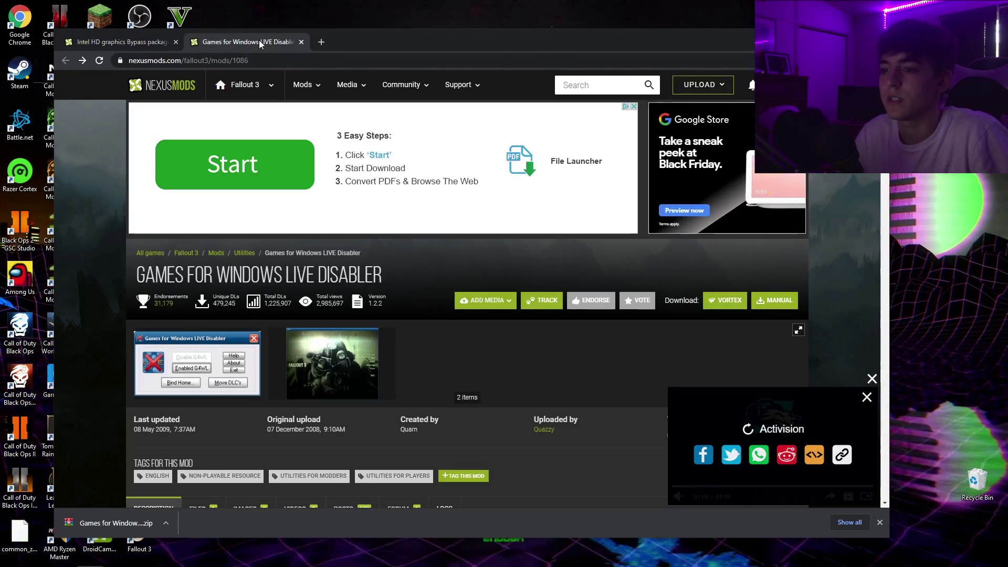
left_click(151, 40)
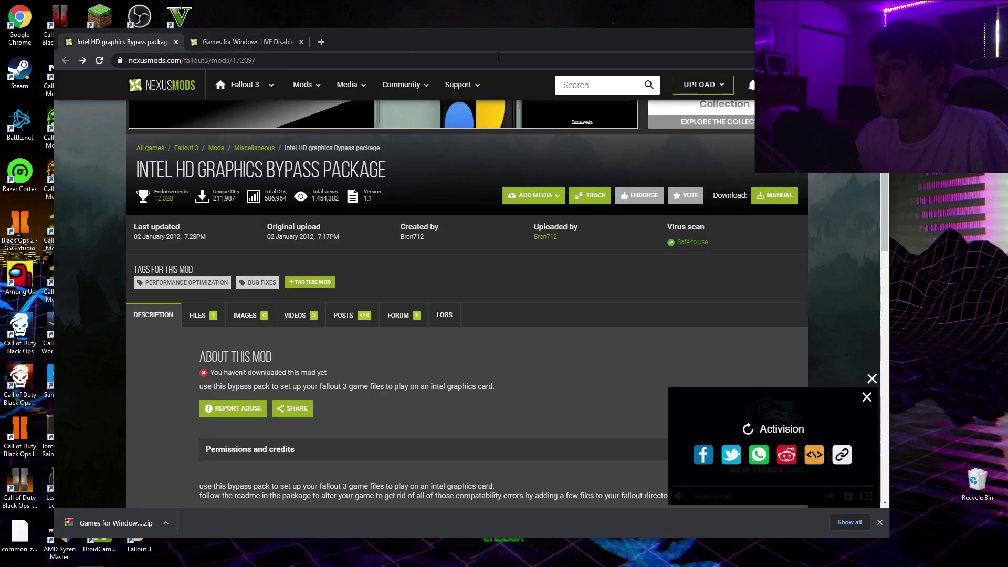
mouse_move(547, 205)
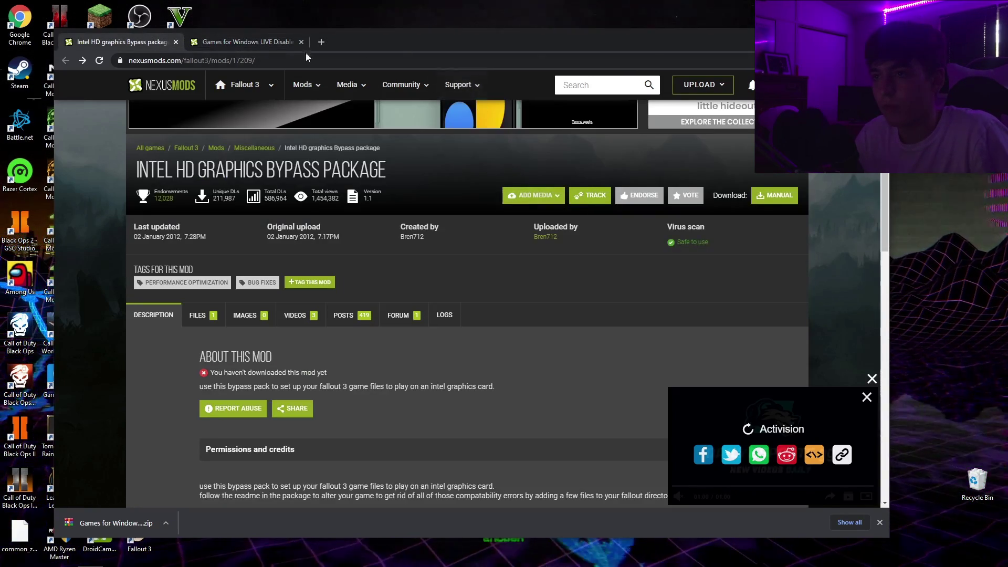
left_click(273, 42)
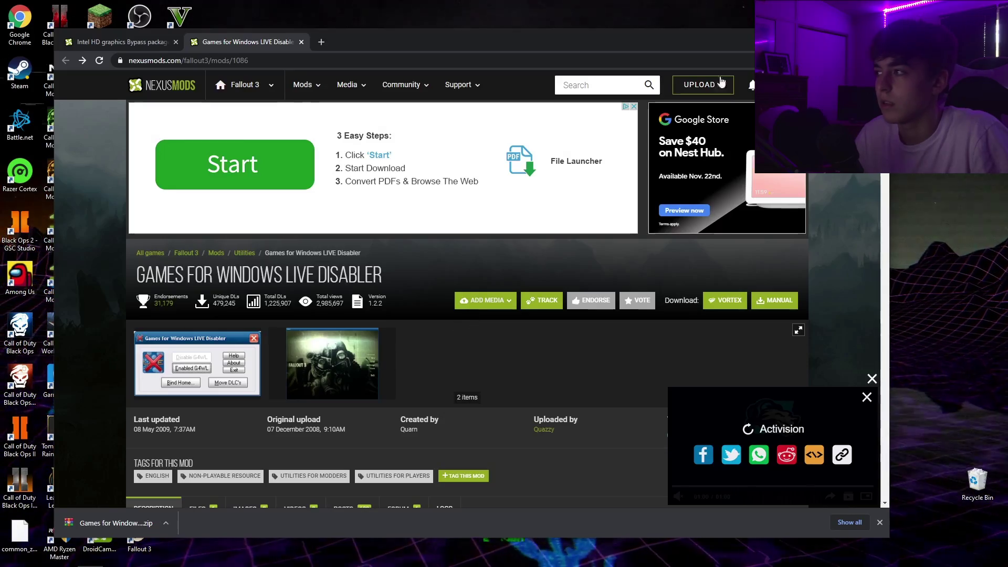
Open Fallout 3's local files folder from the Steam library via Manage > Browse local files.
left_click(828, 37)
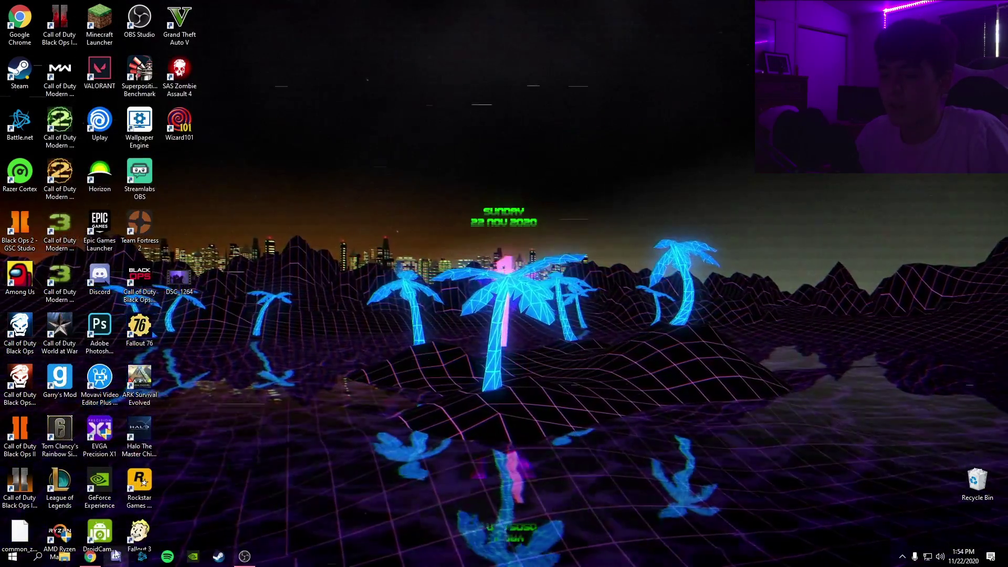
double_click(149, 537)
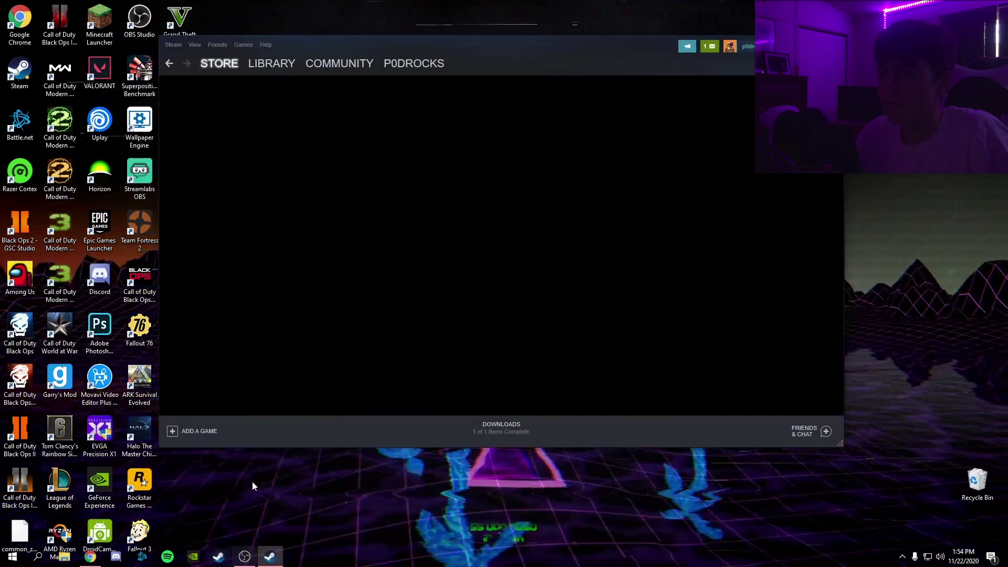
left_click(269, 64)
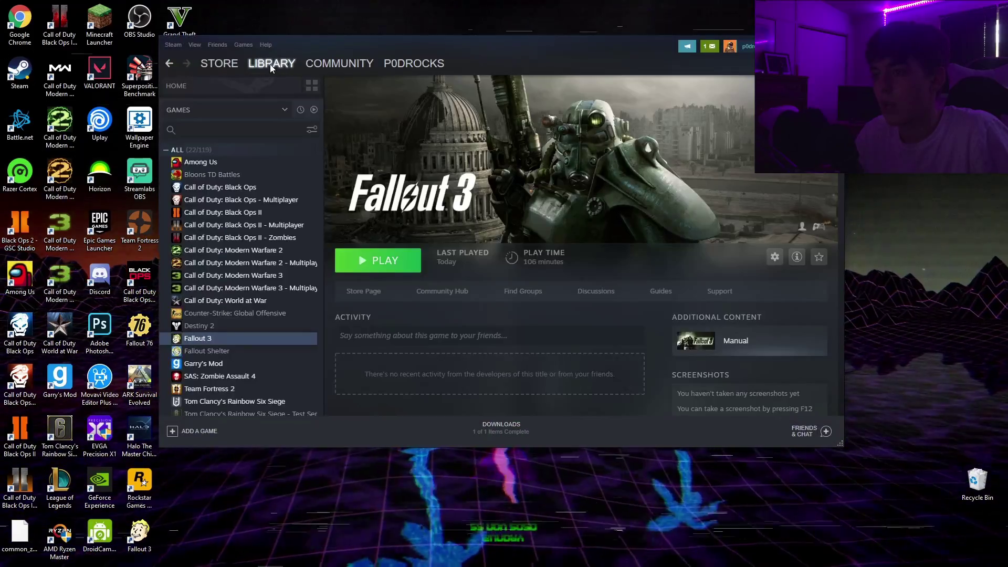
right_click(220, 338)
mouse_move(270, 314)
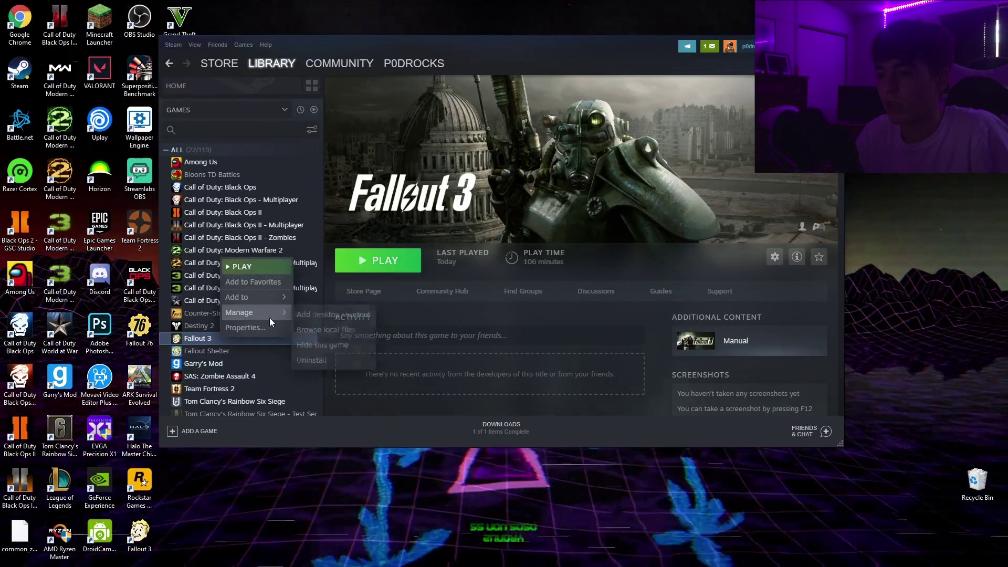
left_click(323, 331)
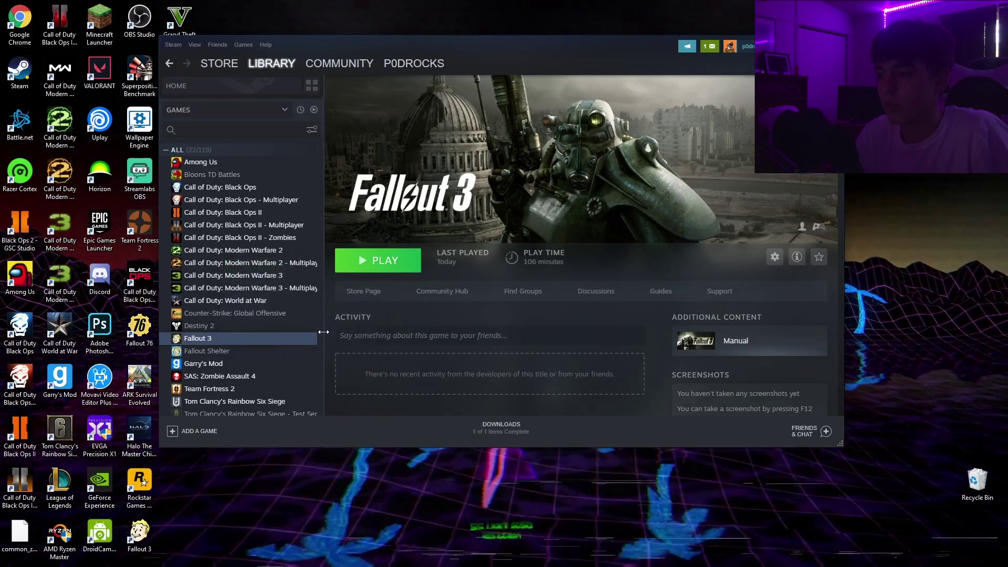
Place the Downloads folder beside the game folder and open the Intel bypass archive.
left_click(141, 87)
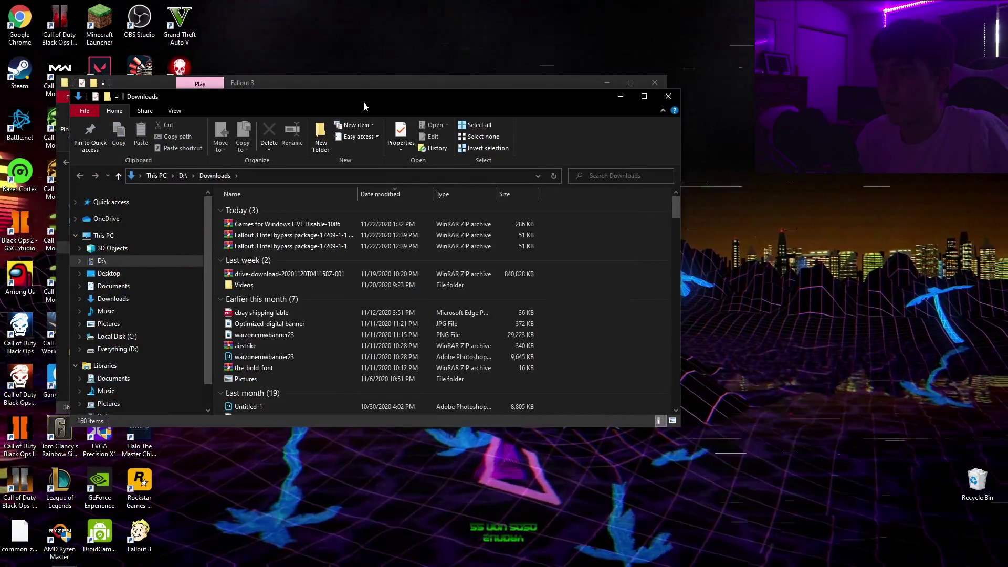
left_click_drag(363, 102, 681, 70)
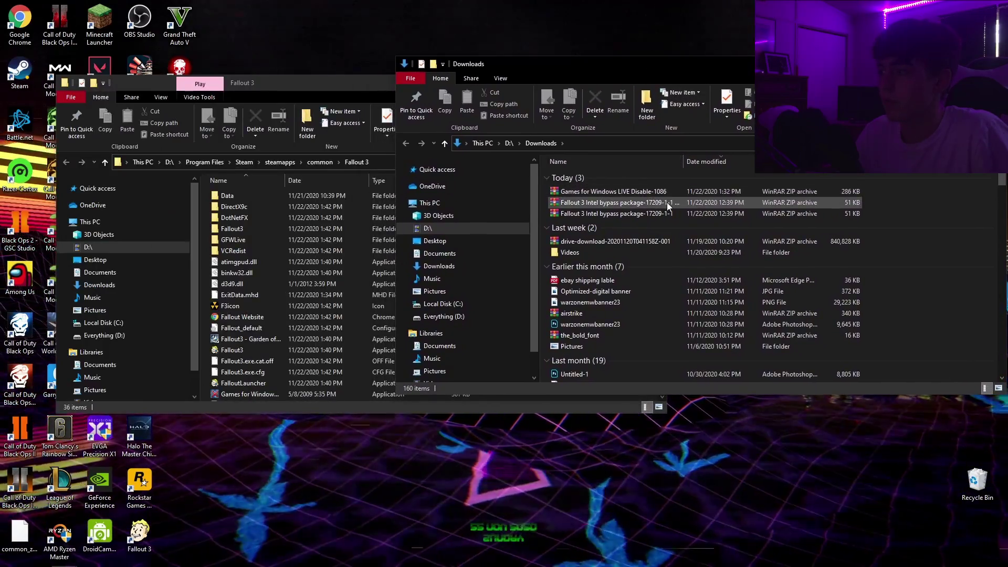
double_click(639, 202)
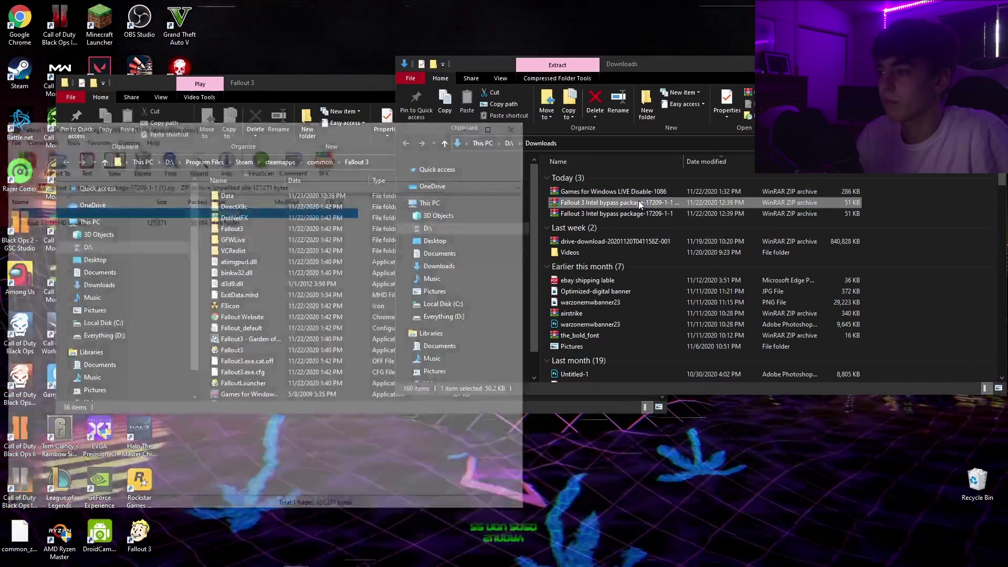
Move d3d9.dll from the archive's Fallout 3 Intel HD Bypass folder into the game folder, overwriting the existing file.
left_click_drag(362, 126, 725, 109)
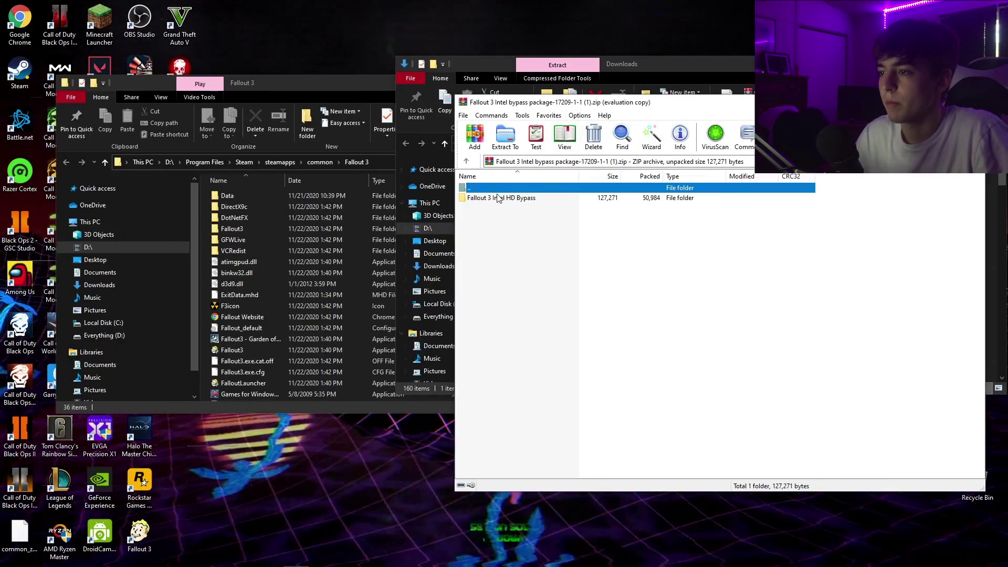
double_click(497, 197)
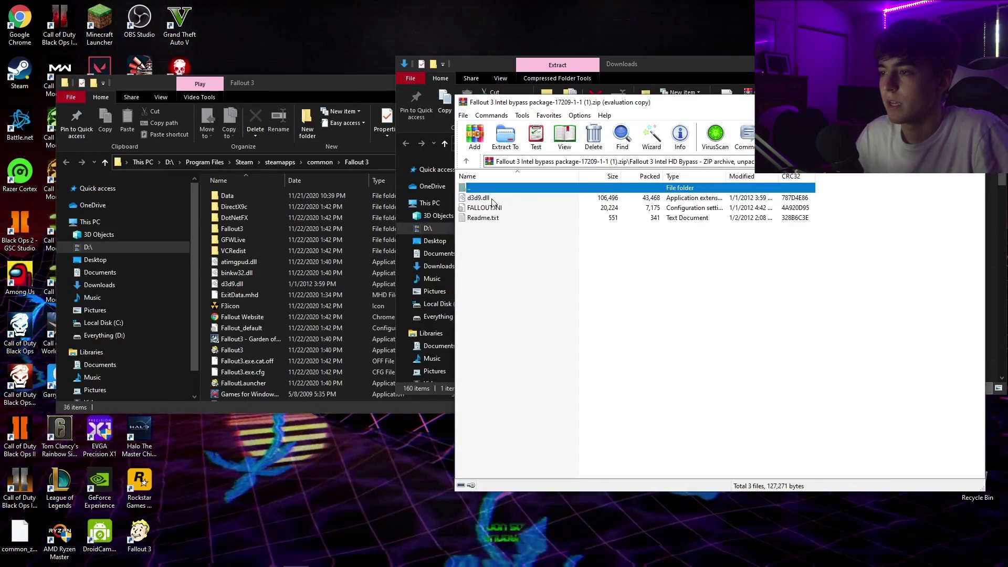
left_click(506, 199)
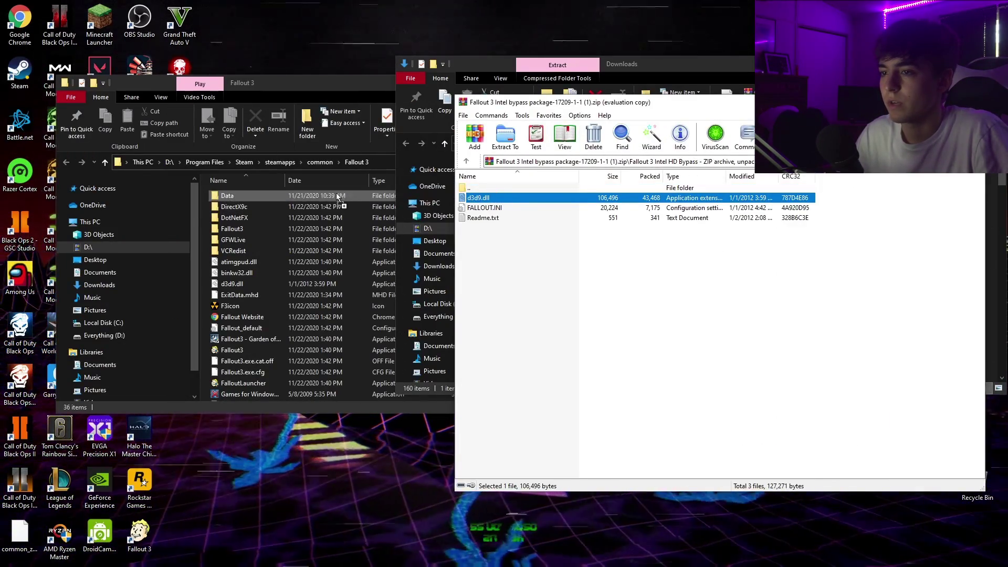
left_click(276, 186)
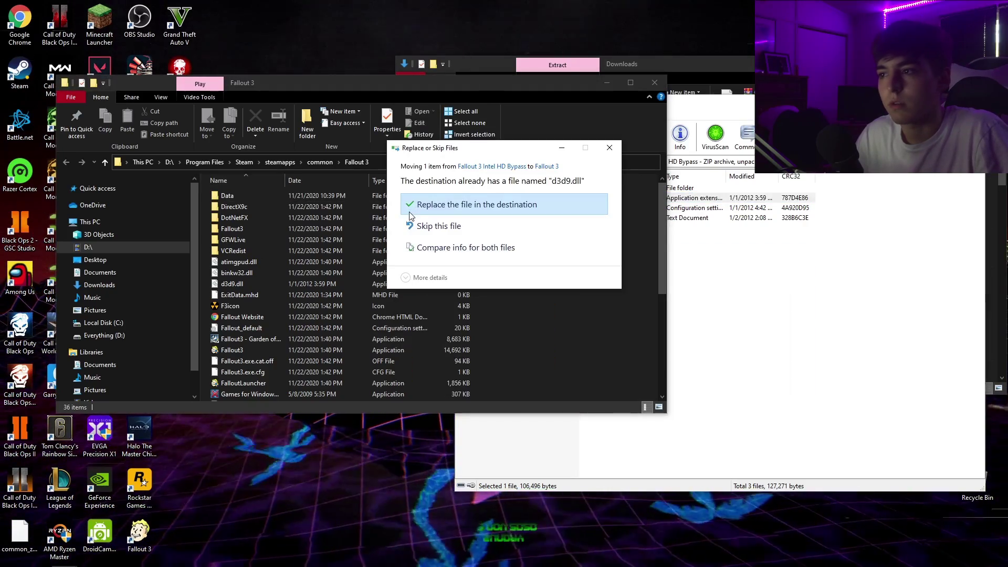
left_click(430, 205)
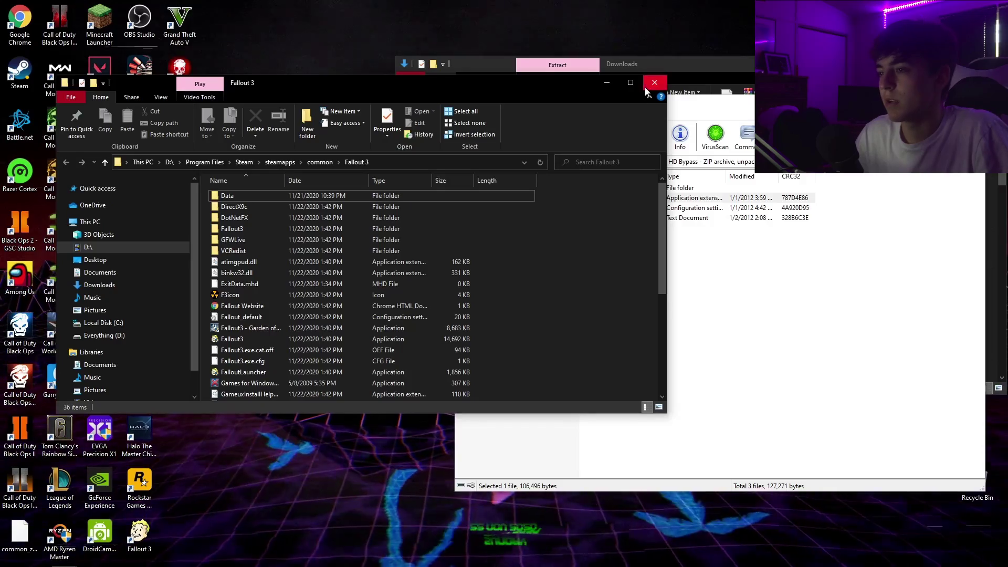
Close the game folder, test-launch Fallout 3 from Steam, then put away Steam and WinRAR.
left_click(654, 82)
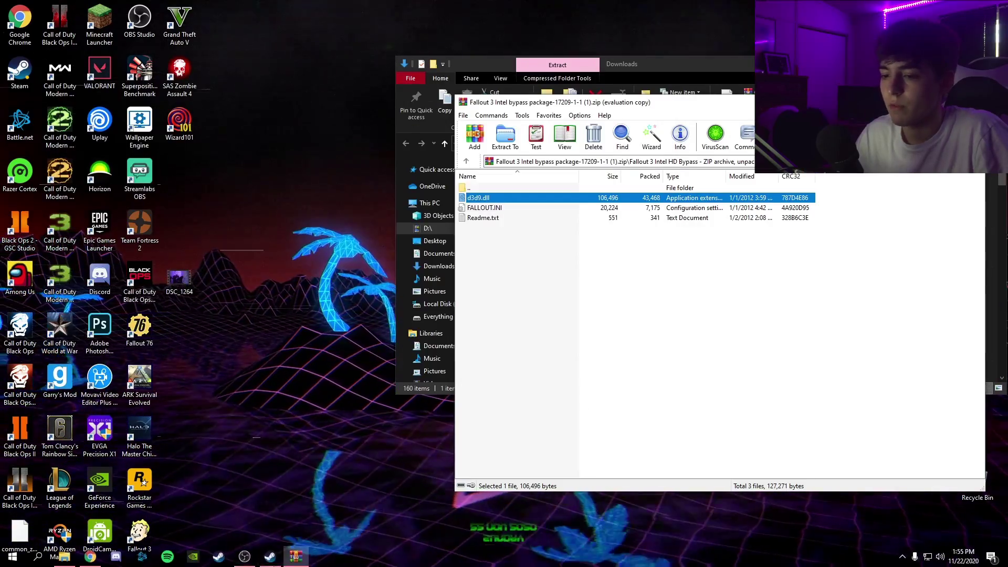
left_click(270, 557)
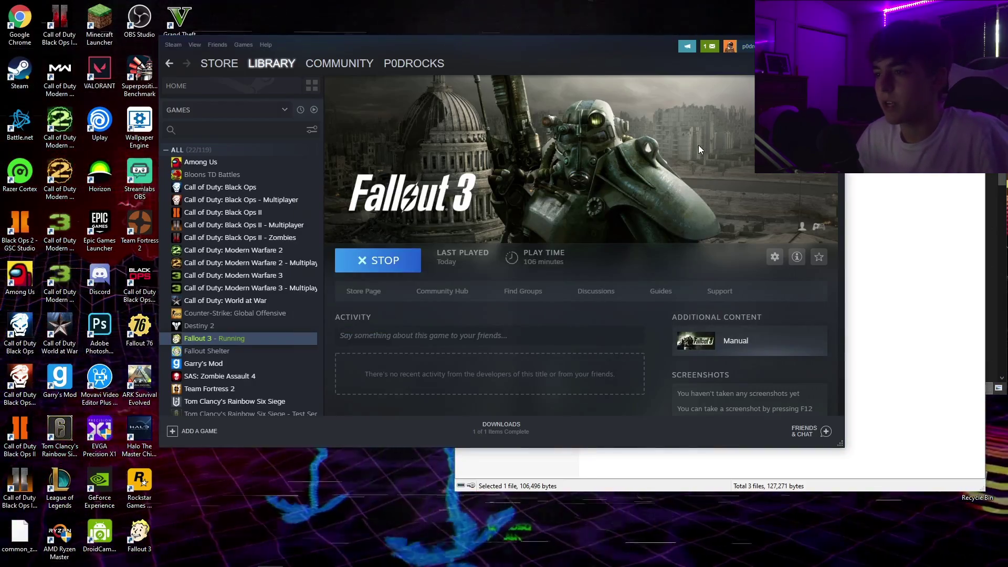
left_click(836, 42)
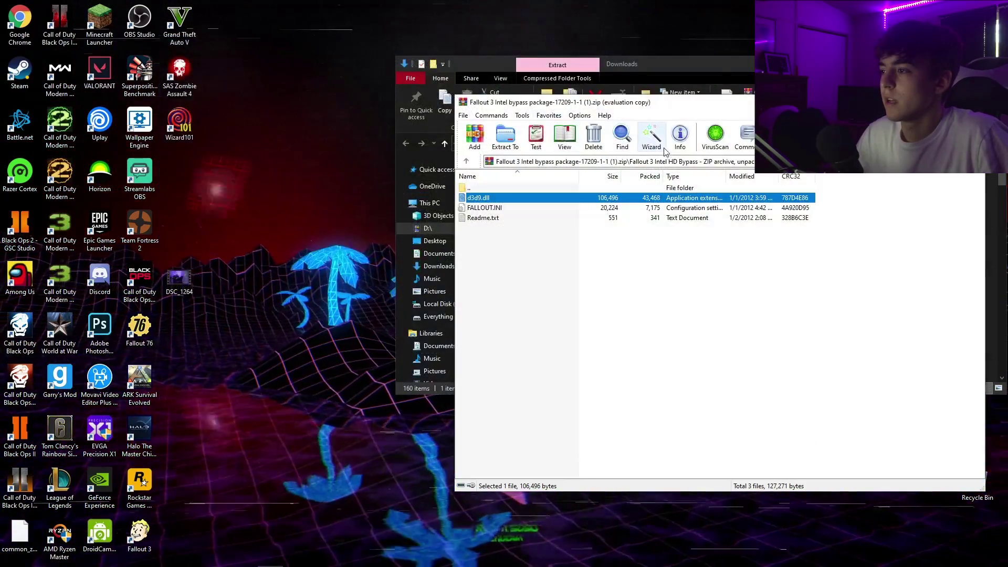
left_click(973, 102)
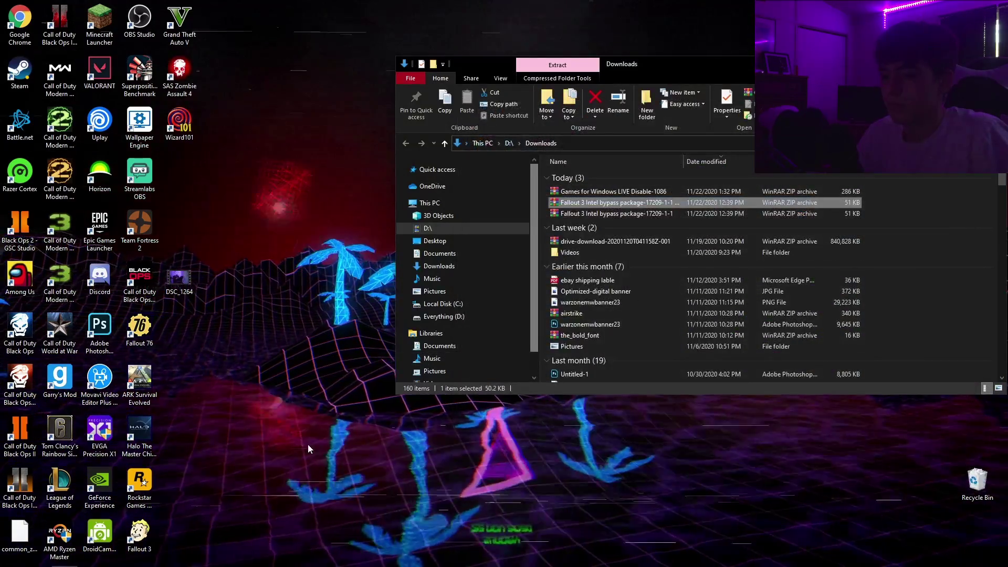
left_click(38, 557)
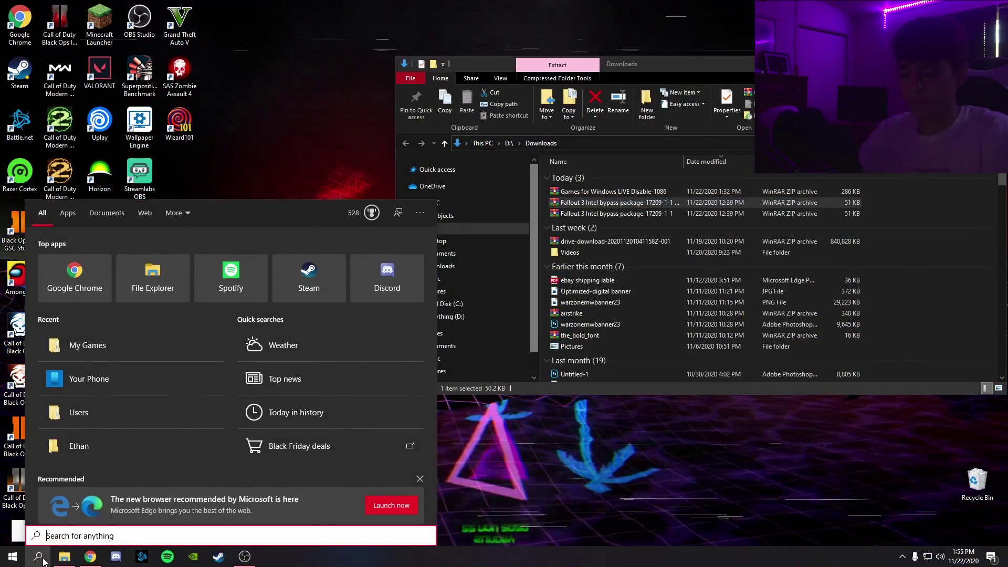
Search 'my games' and open the Documents My Games Fallout3 settings folder.
type("my games")
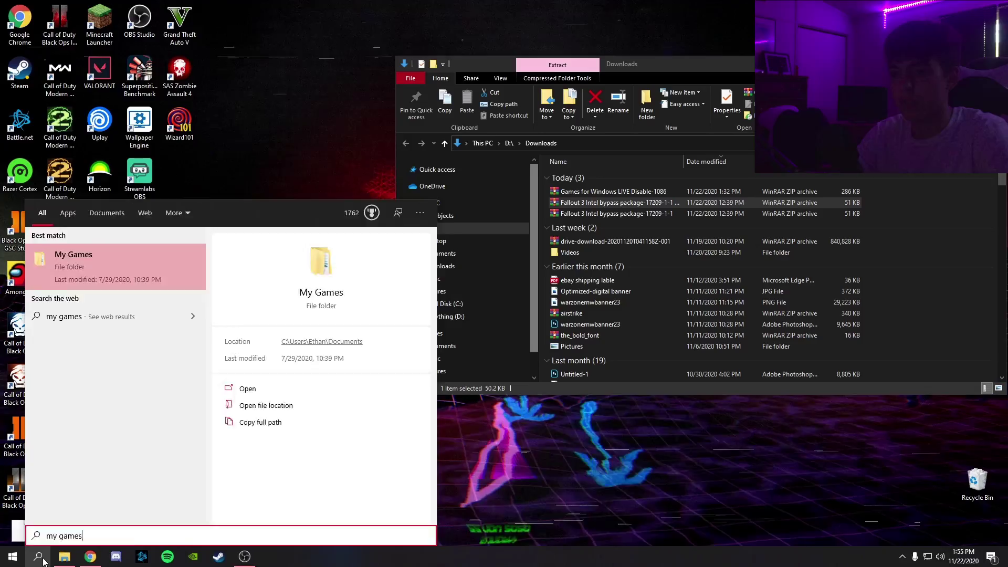
key("Return")
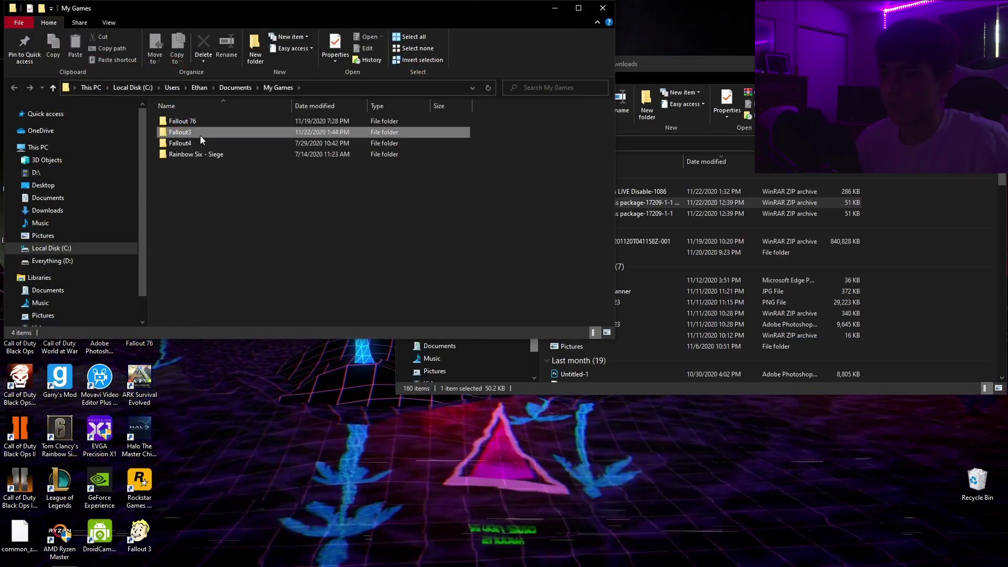
double_click(200, 135)
Copy FALLOUT.INI from the Intel HD Bypass archive into the Fallout3 folder, replacing the existing file.
left_click(685, 121)
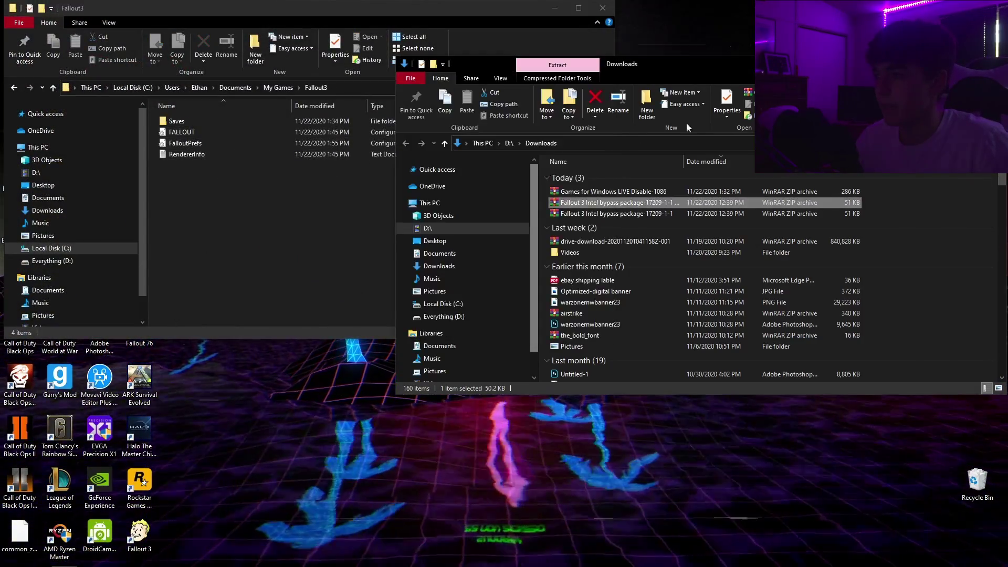
double_click(645, 205)
double_click(525, 200)
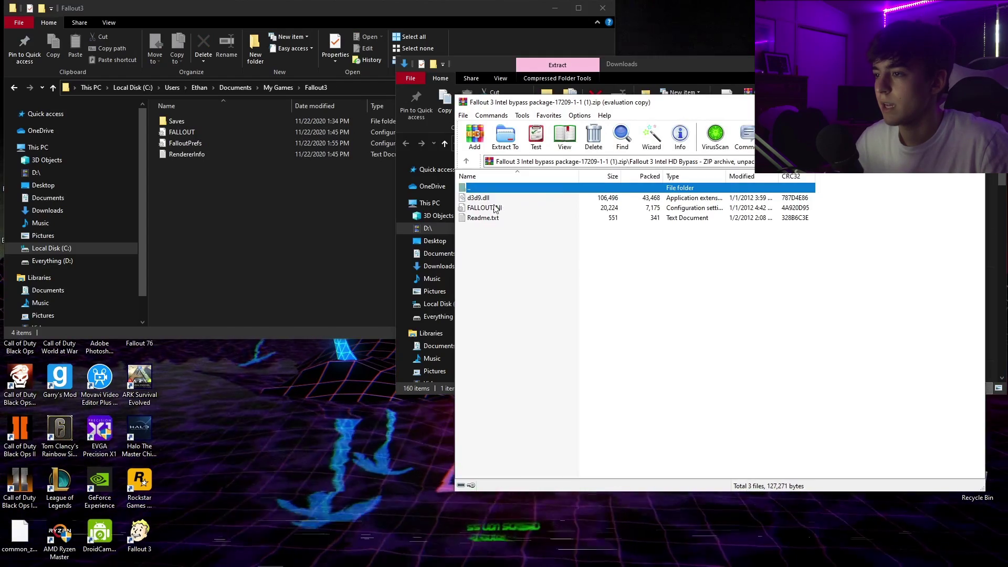
left_click(799, 256)
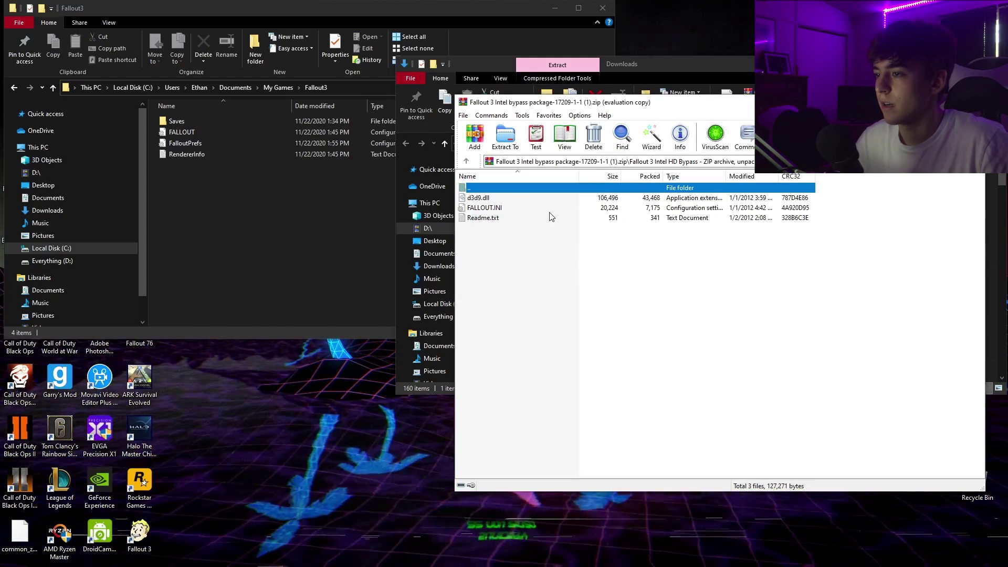
left_click(493, 209)
left_click_drag(521, 207, 266, 185)
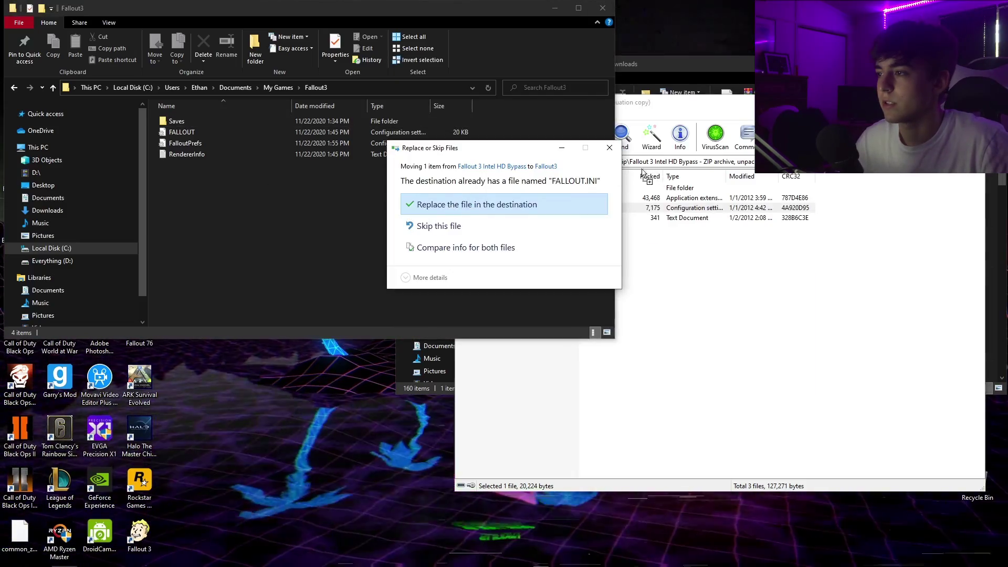
left_click(474, 204)
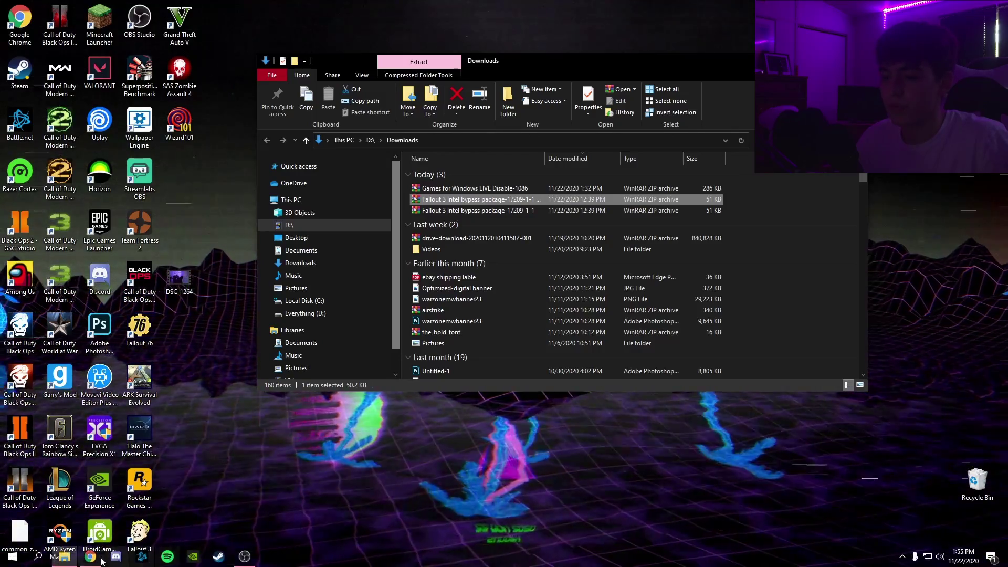
Reopen Fallout 3's installed game folder through Steam's Library, Manage > Browse local files.
left_click(219, 557)
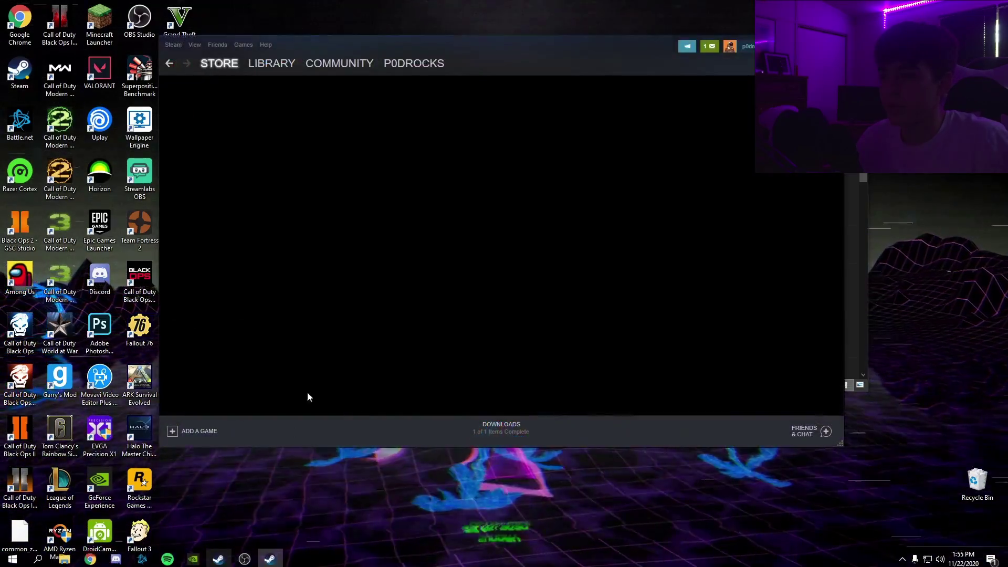
left_click(278, 64)
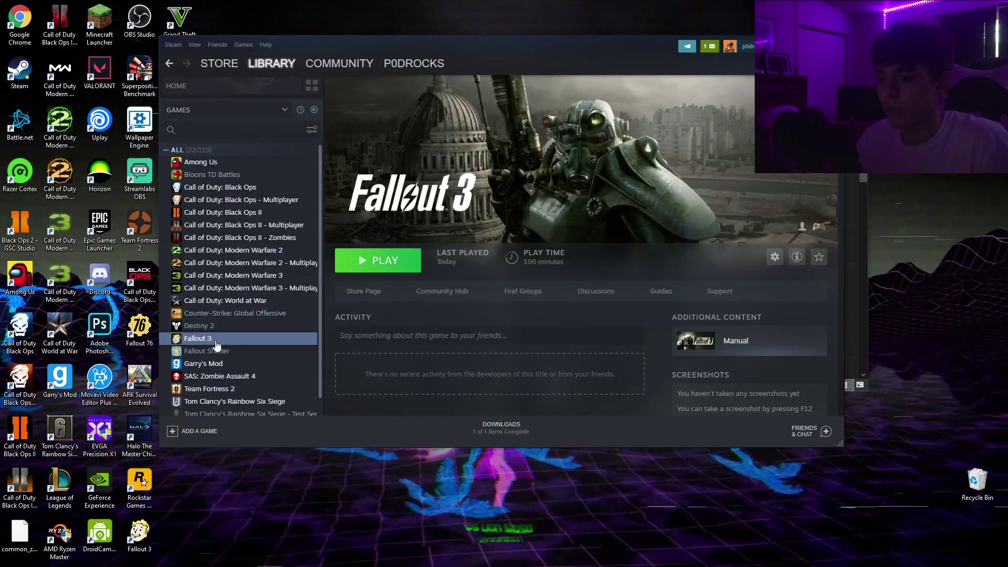
right_click(302, 341)
mouse_move(266, 317)
left_click(326, 331)
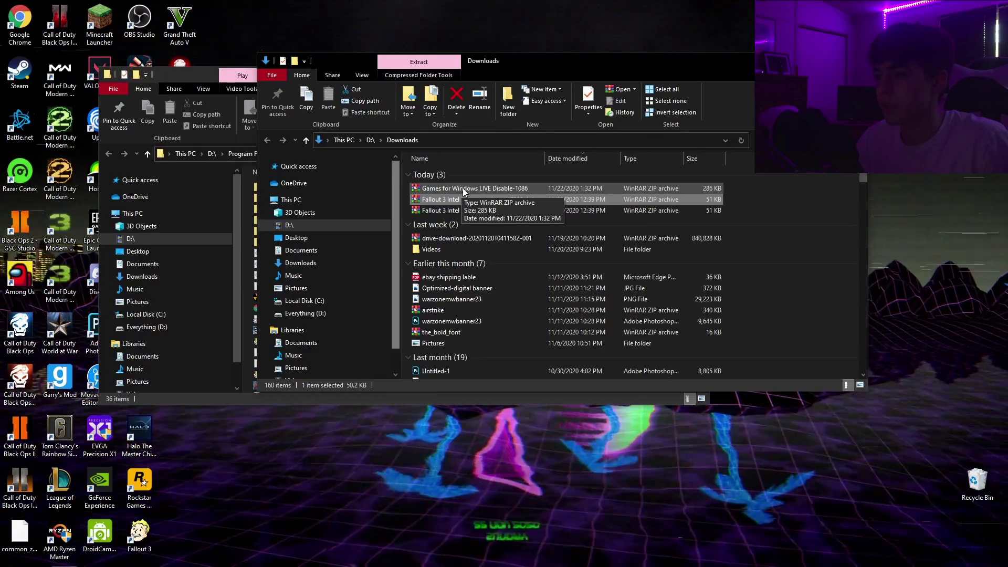
Copy Games for Windows LIVE Disabler.exe from the GFWL Disable-1086 archive into the Fallout 3 folder.
double_click(462, 188)
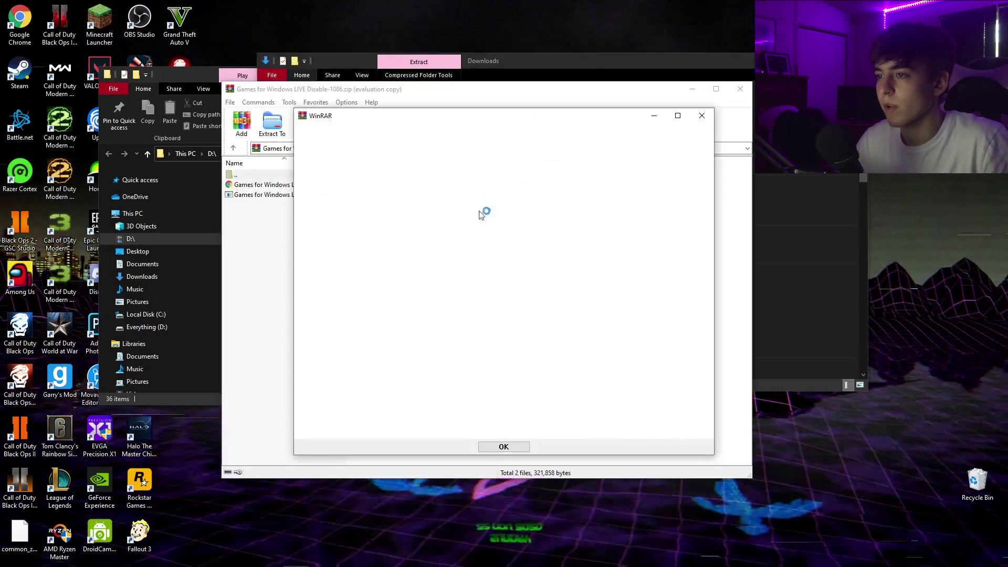
left_click(702, 117)
left_click_drag(539, 94, 667, 75)
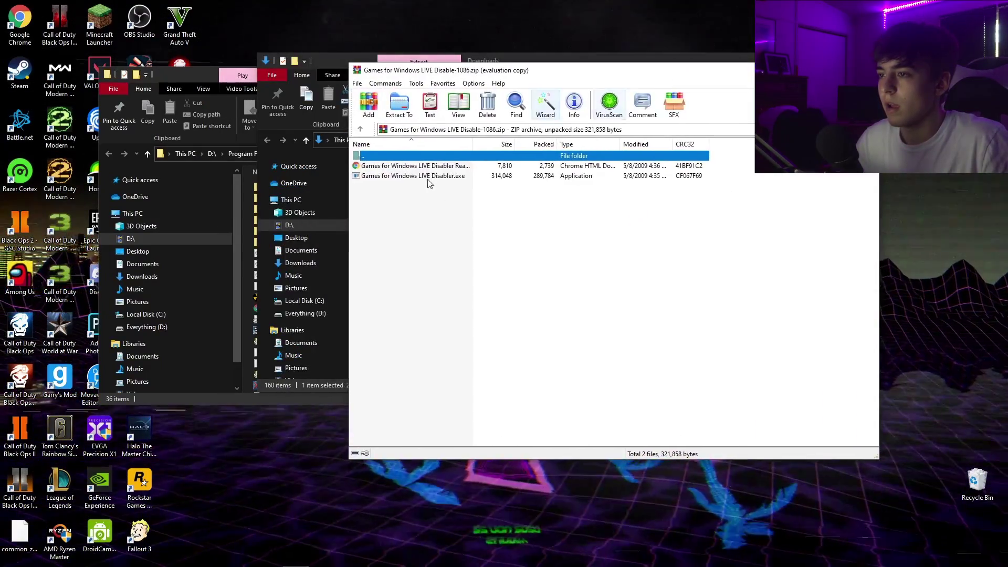
left_click_drag(428, 178, 434, 177)
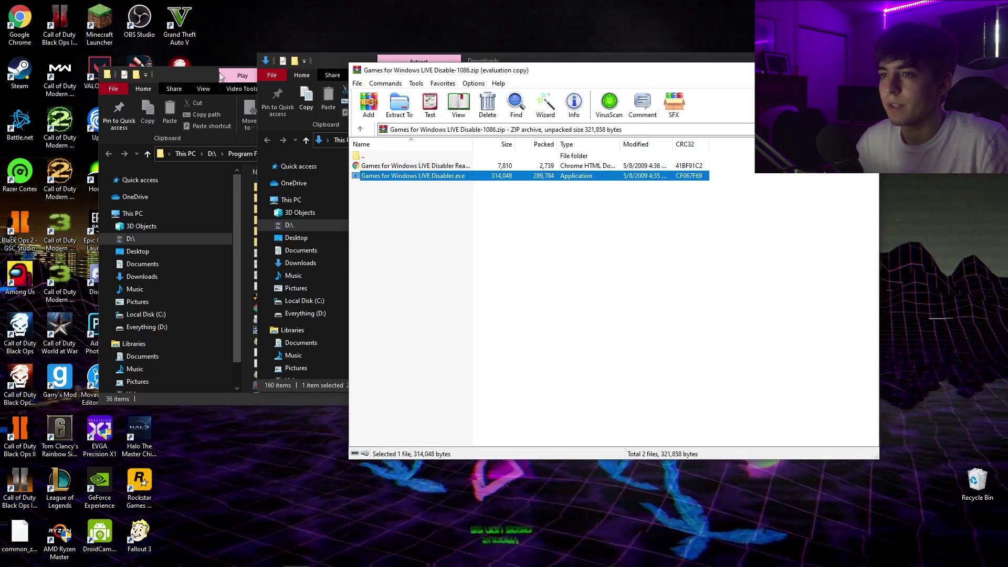
left_click(192, 76)
left_click_drag(479, 83, 354, 81)
left_click(533, 153)
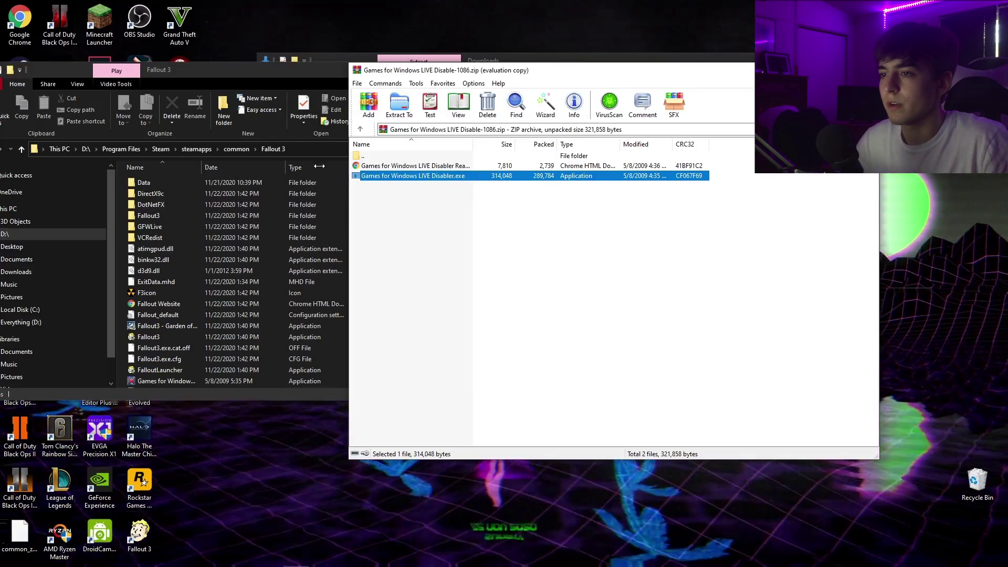
left_click_drag(316, 71, 381, 66)
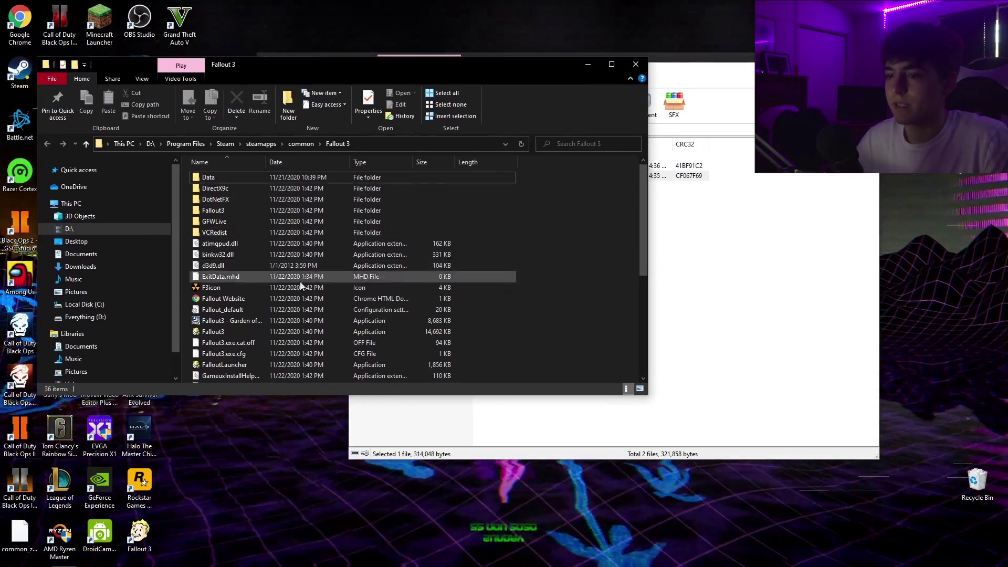
scroll(277, 303, "down", 2)
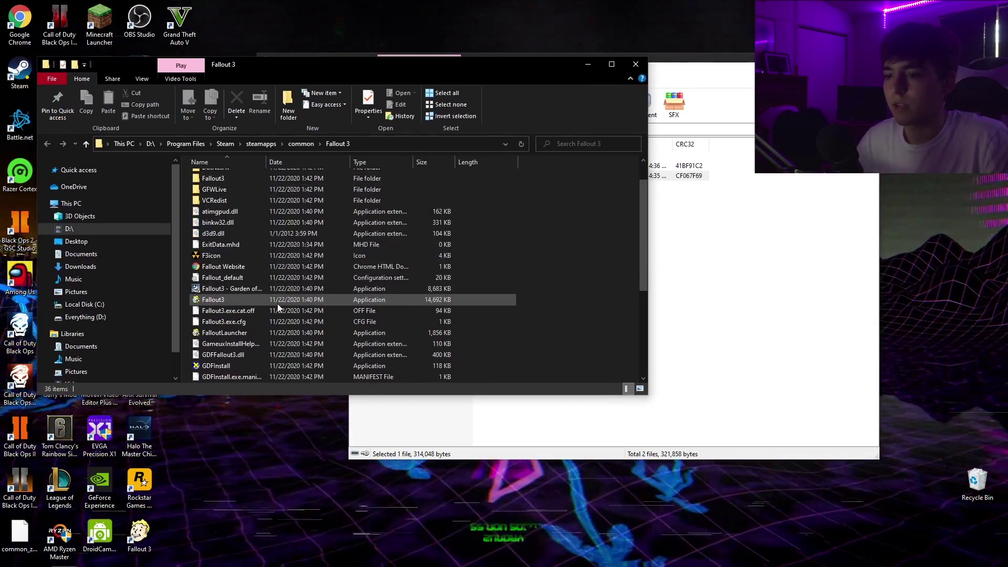
scroll(228, 331, "down", 4)
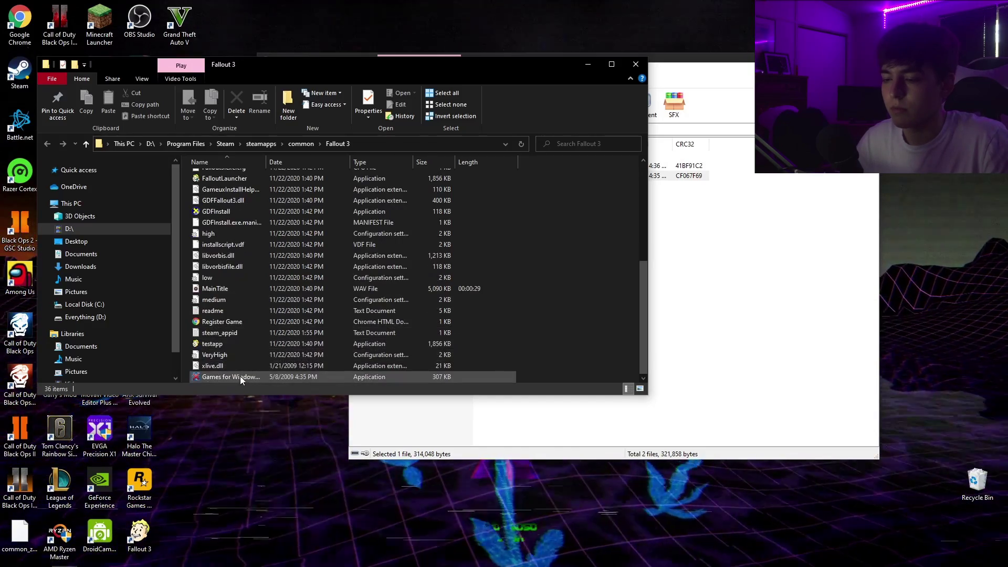
Run the Disabler to turn off Games for Windows LIVE, then close it and the Fallout 3 folder.
double_click(239, 375)
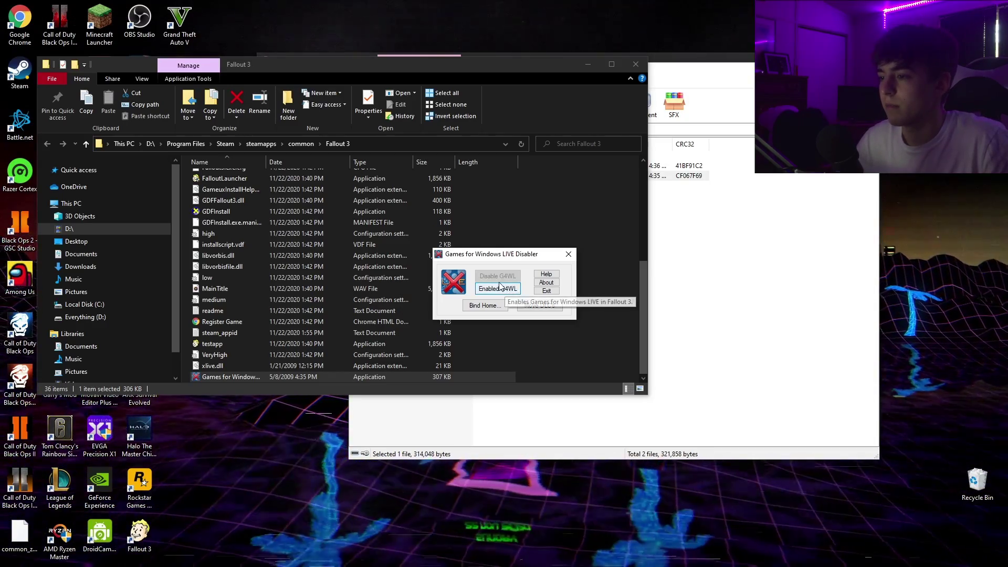
left_click(570, 258)
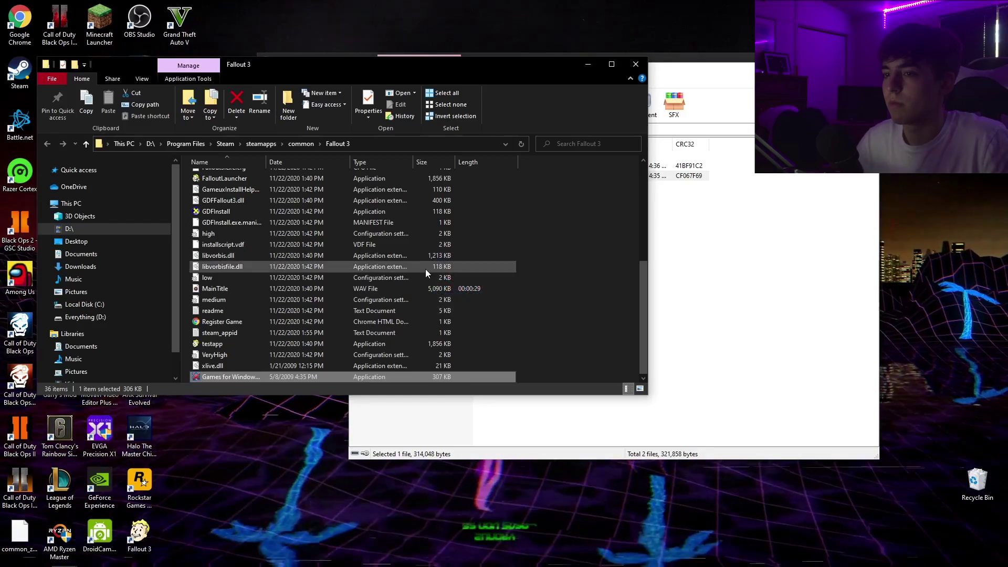
scroll(426, 270, "up", 4)
scroll(302, 246, "up", 2)
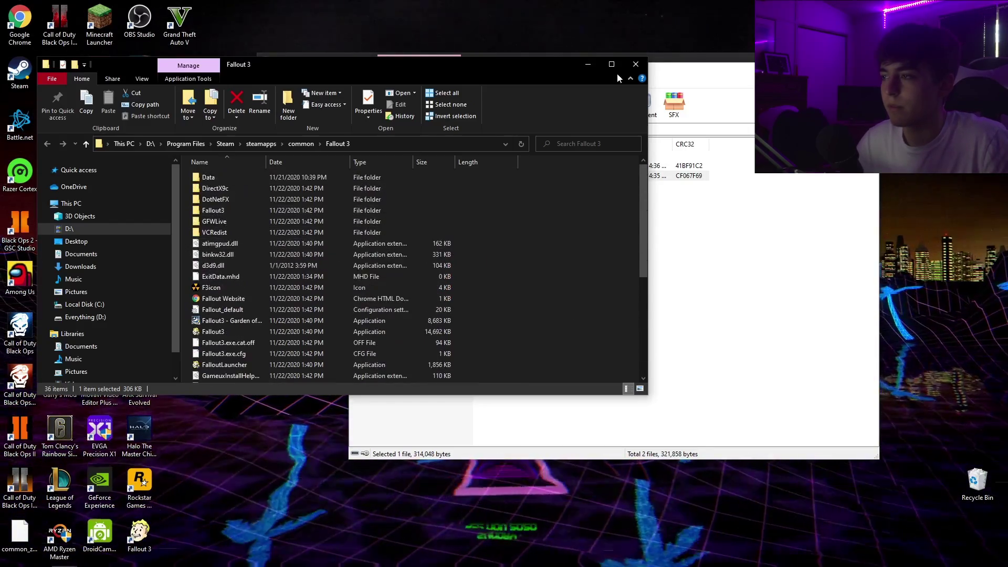
left_click(635, 65)
Close the archive and Downloads windows and start Fallout 3 from Steam.
left_click(867, 68)
left_click(856, 61)
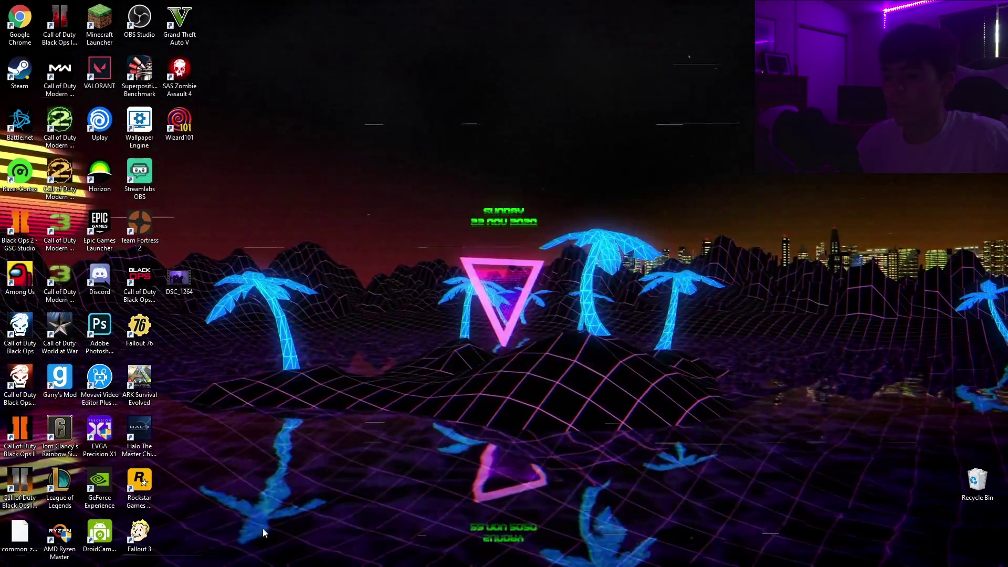
left_click(269, 556)
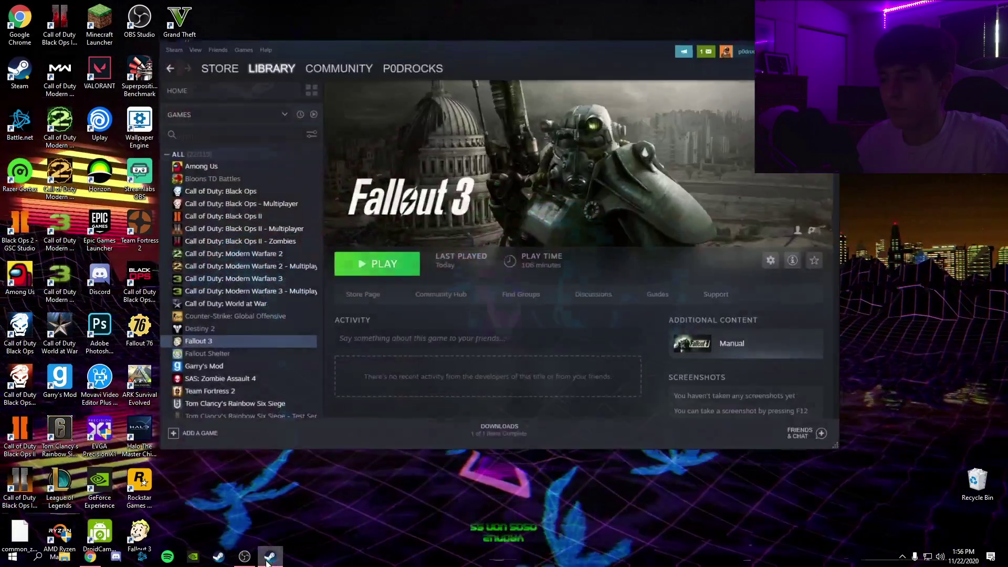
left_click(389, 261)
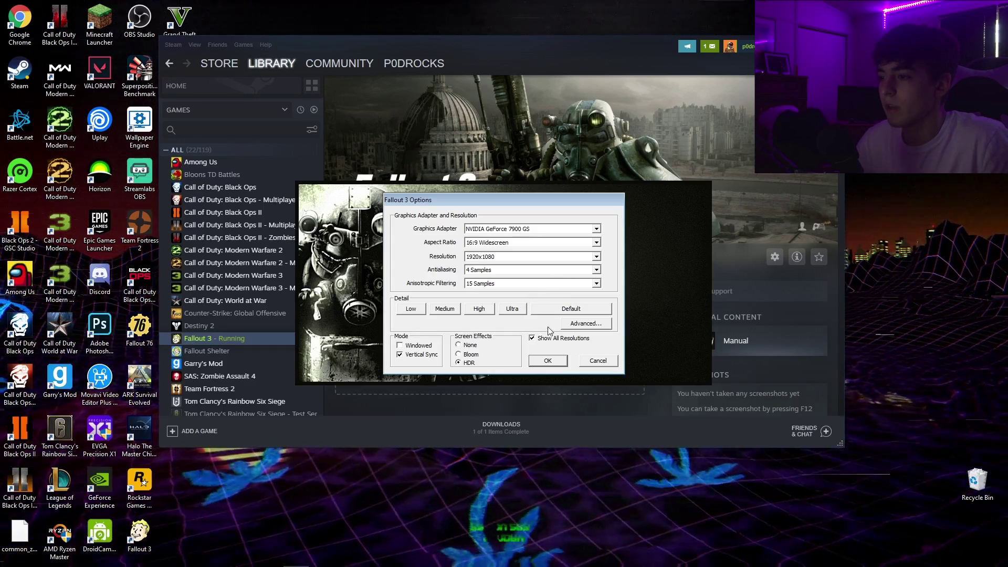
Apply the Ultra quality preset with 1920x1080 resolution in the Fallout 3 launcher options.
left_click(512, 309)
left_click(572, 322)
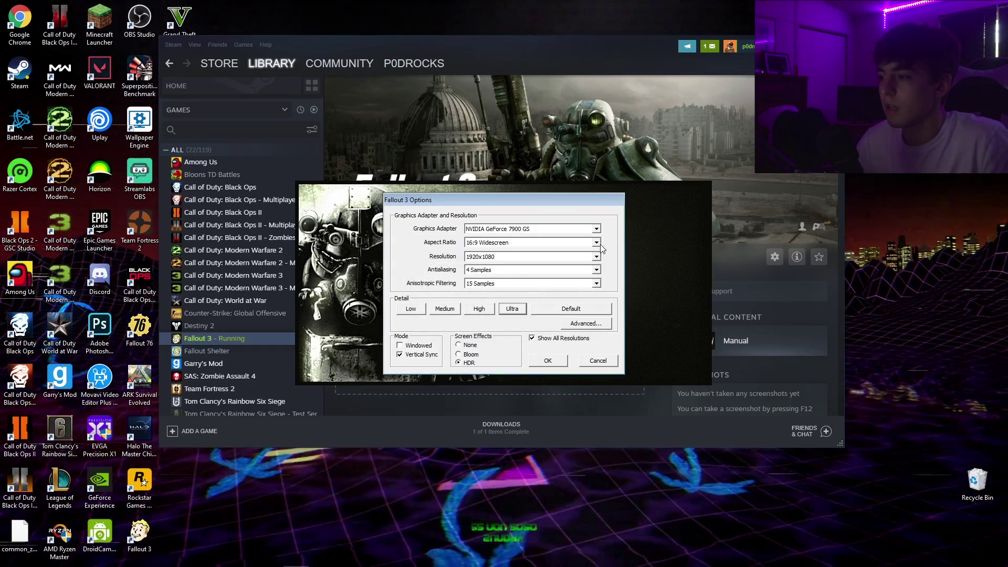
left_click(598, 256)
left_click(488, 320)
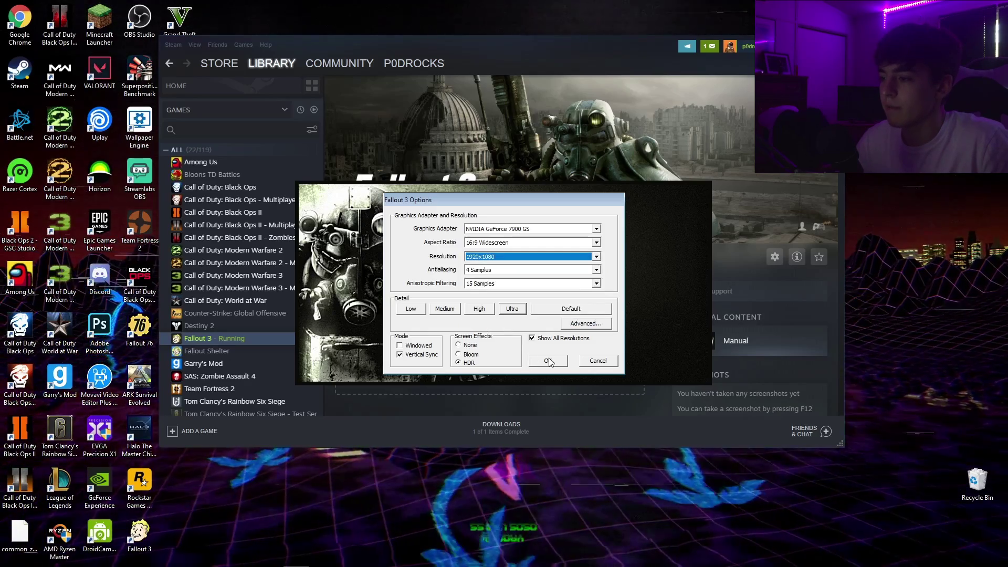
left_click(547, 360)
Launch Fallout 3 from its launcher with the saved Ultra 1920x1080 settings.
left_click(668, 240)
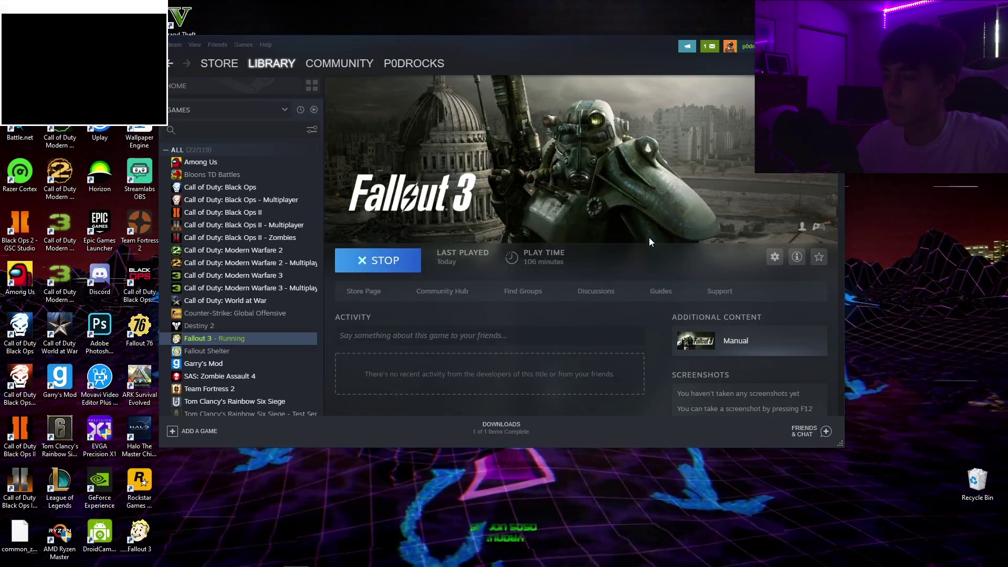